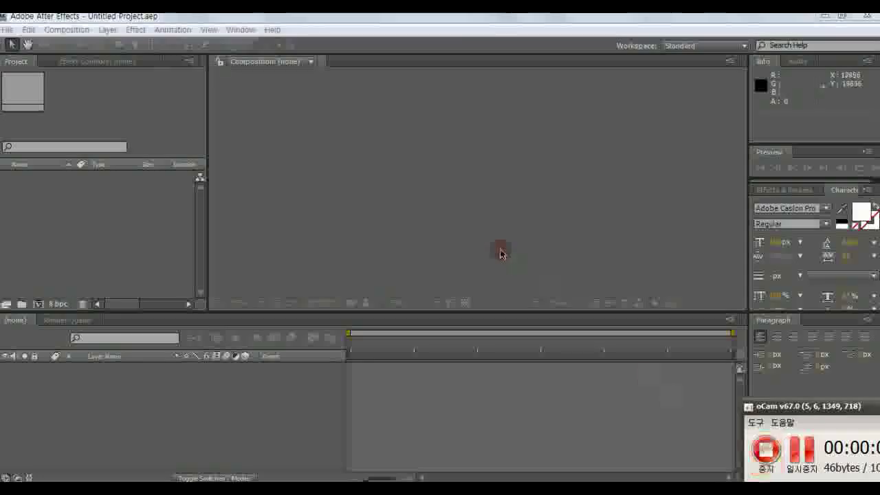
Step: Create a 1920×1080 composition named 'text reflect'
left_click(62, 30)
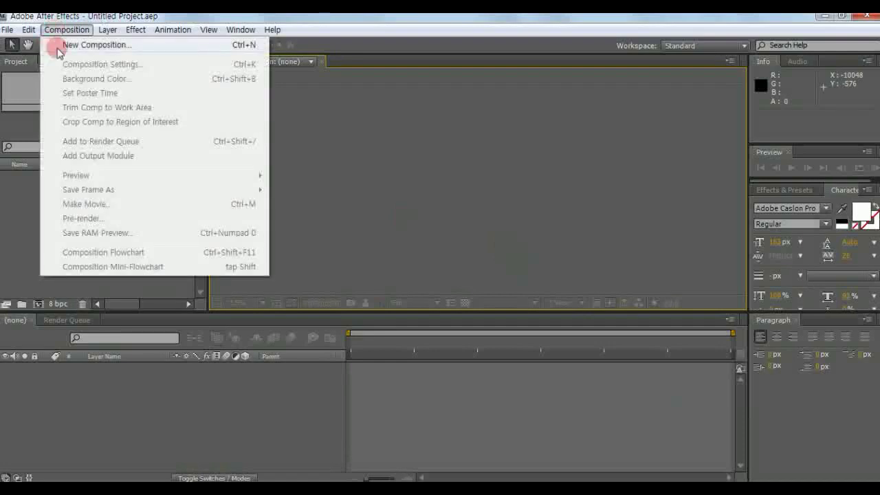
left_click(195, 45)
type("text reflected in the bottom")
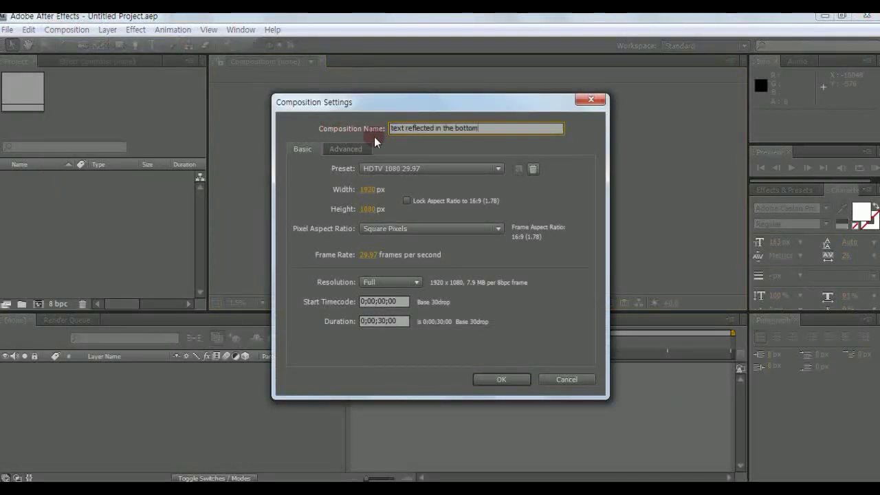
left_click_drag(425, 128, 533, 149)
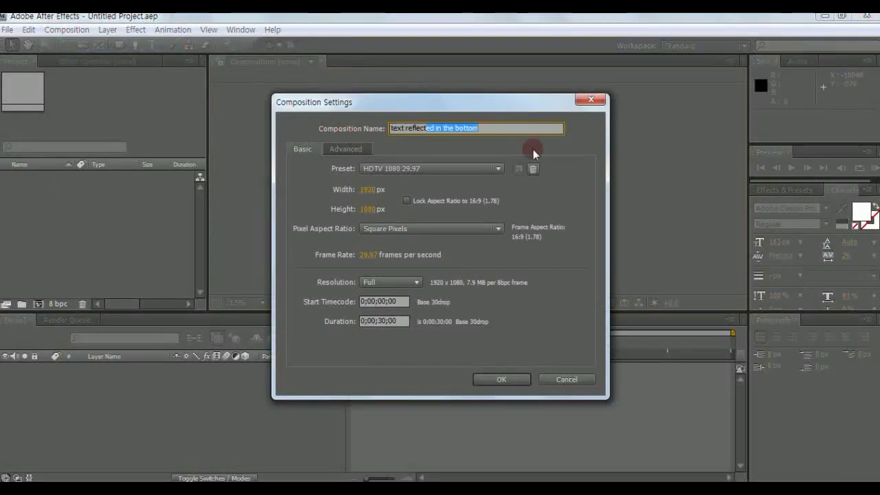
left_click(502, 375)
Step: Add a light gray solid and move it down to cover the composition's lower half
right_click(267, 399)
mouse_move(275, 357)
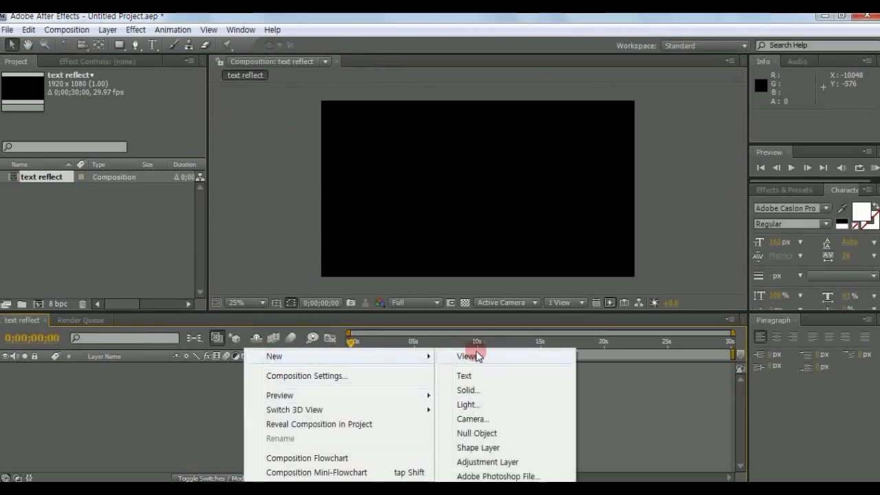
left_click(470, 390)
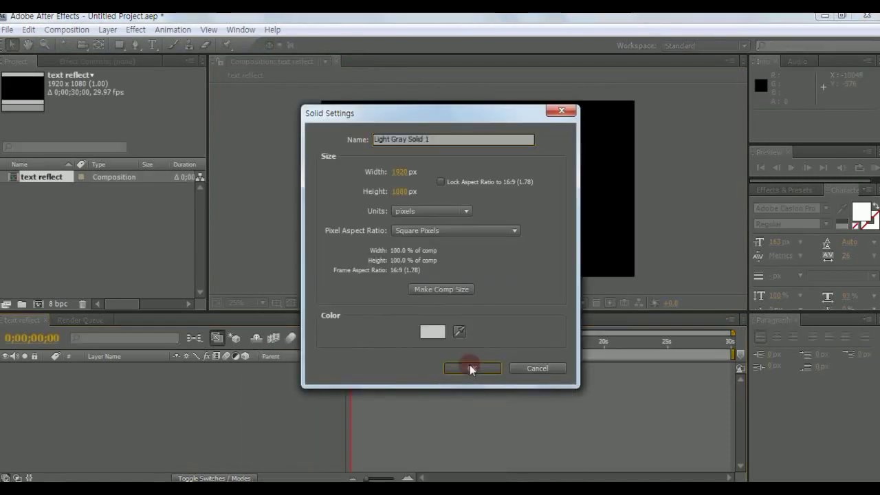
left_click(469, 368)
left_click_drag(408, 135, 408, 226)
Step: Draw a rectangular Mask 1 on the gray solid, leaving a strip just below the middle
left_click(120, 45)
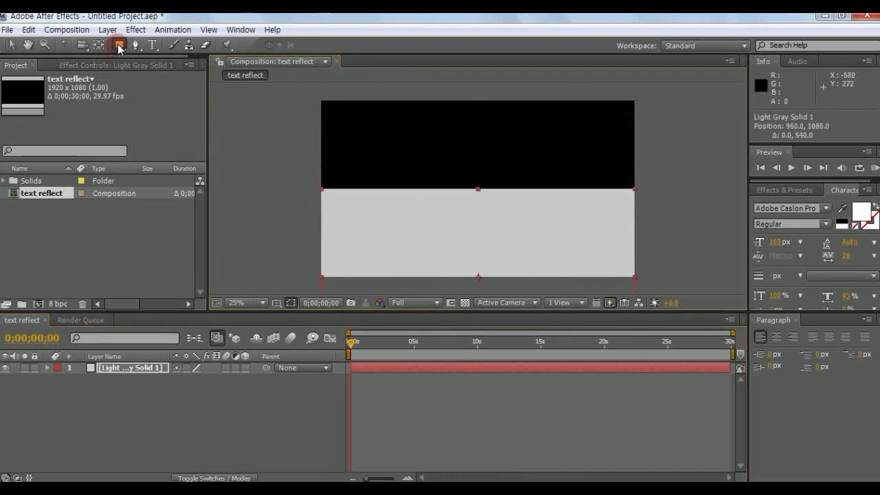
left_click(167, 43)
left_click_drag(242, 94, 709, 236)
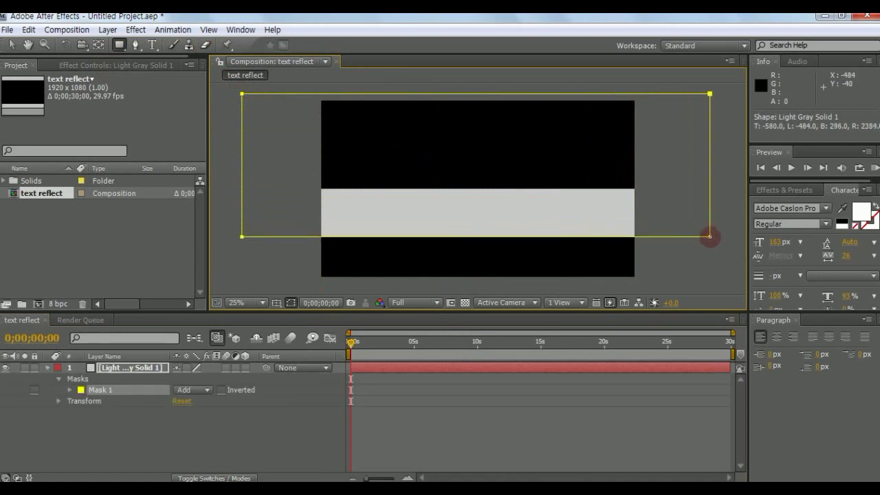
left_click(11, 45)
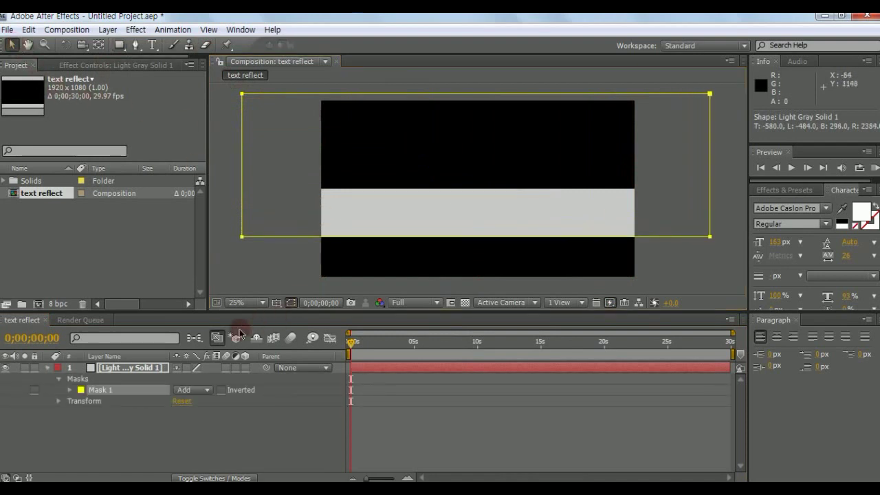
left_click(152, 368)
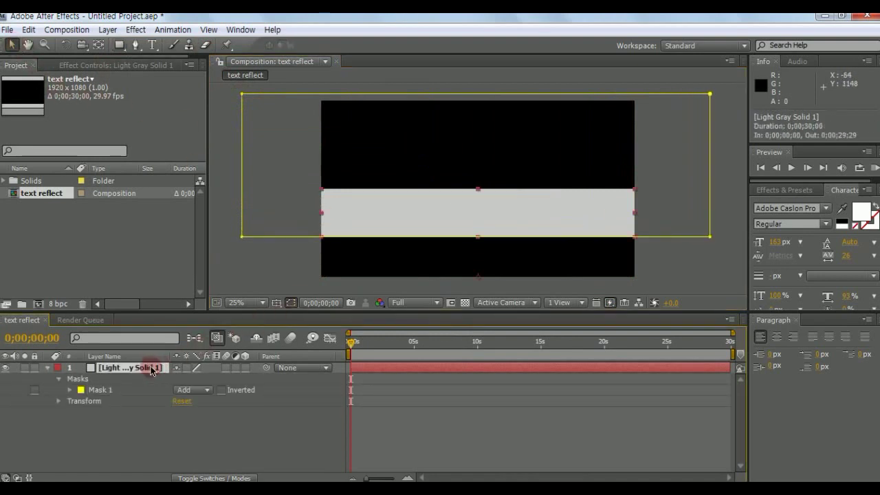
Step: Set the gray solid's Mask Feather to 500 pixels
key("f")
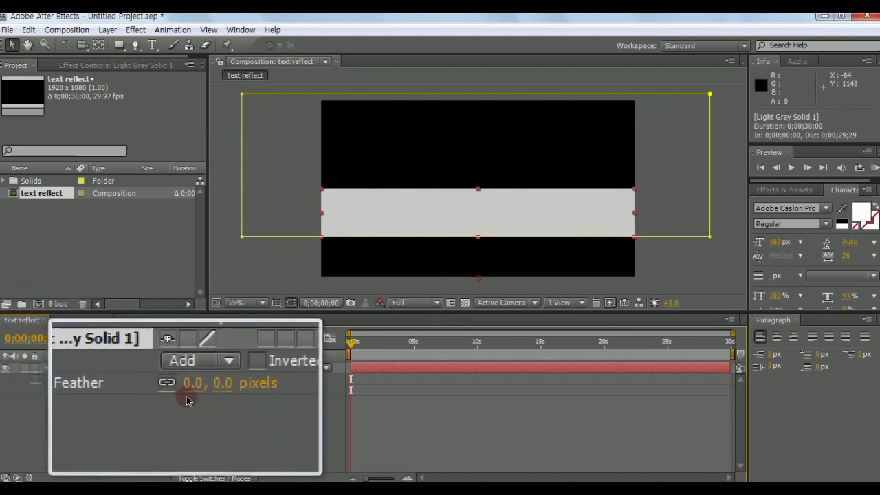
left_click(188, 385)
type("500")
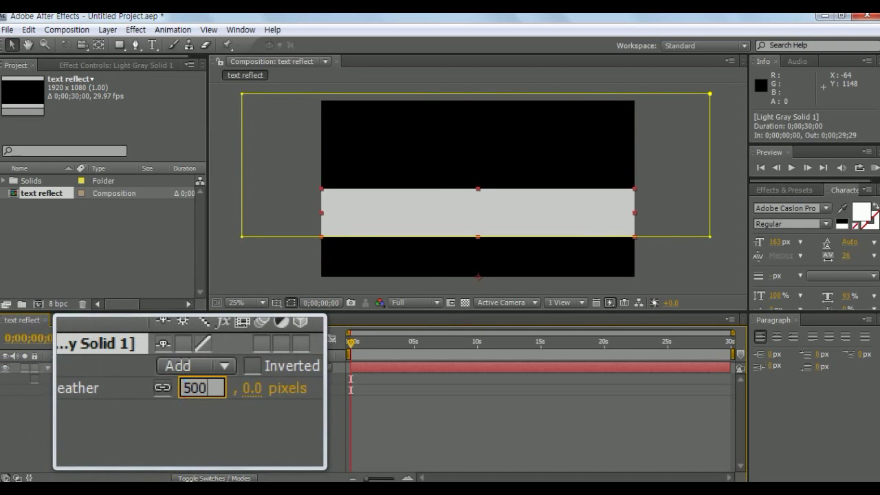
key("Return")
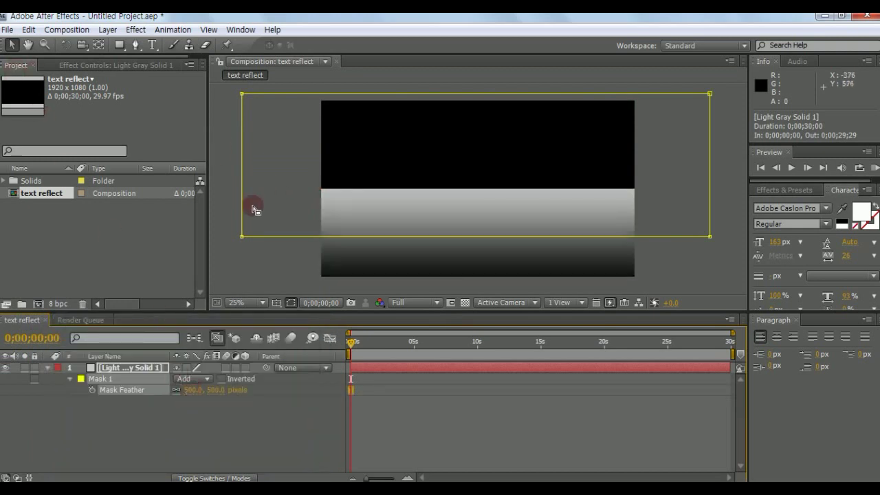
Step: Lower the Light Gray Solid 1 layer's opacity to 42%
left_click(247, 252)
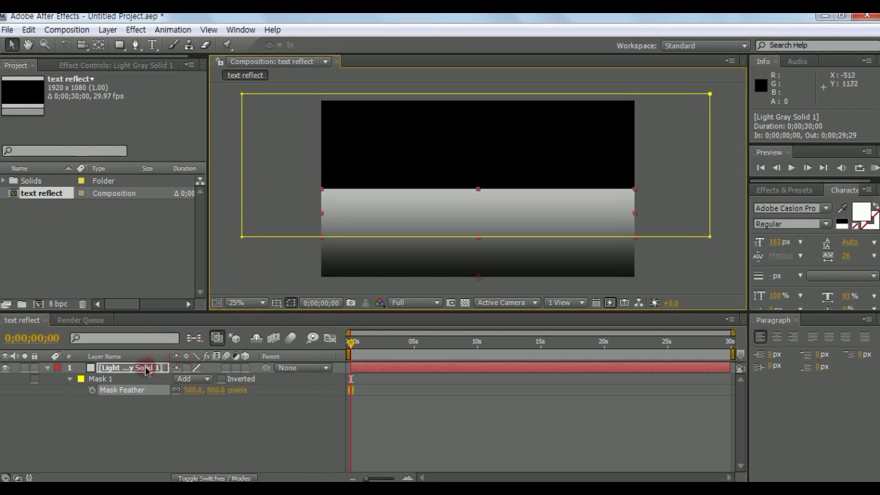
left_click(141, 371)
key("t")
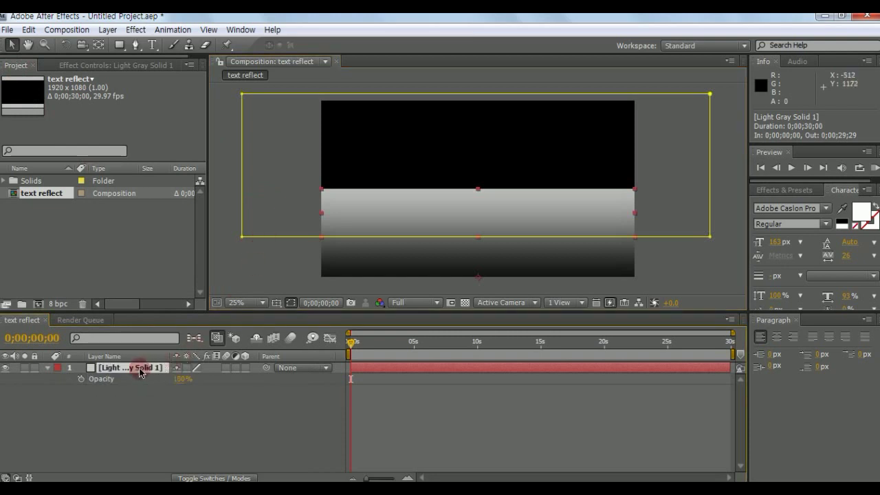
left_click_drag(179, 384, 176, 376)
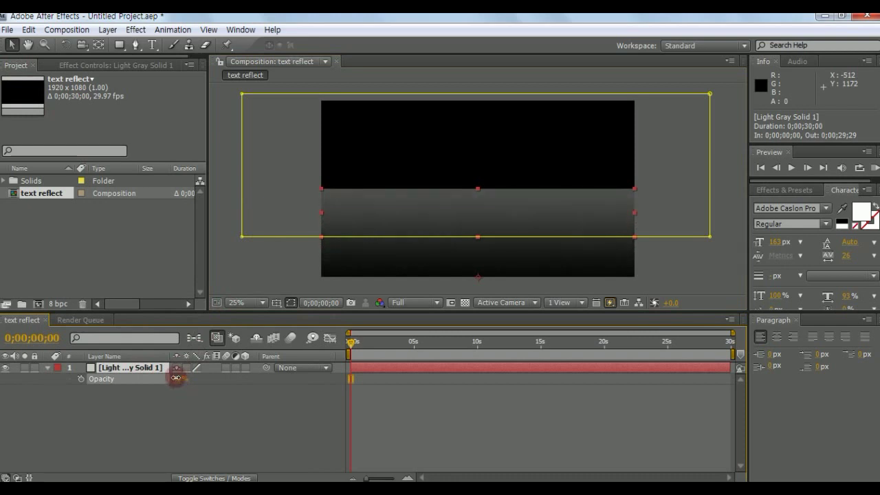
left_click(184, 412)
Step: Type a white serif REFLECT text layer and drag it to the centre above the floor
left_click(153, 45)
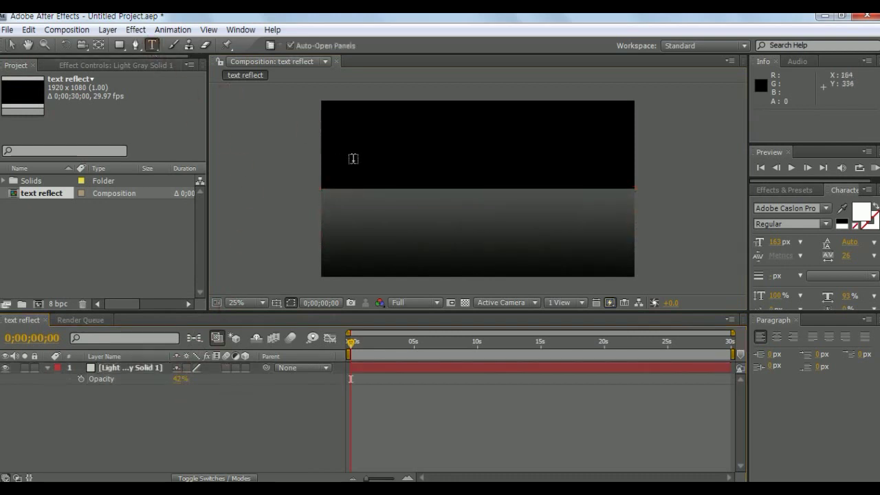
left_click(353, 159)
type("text reflected in the botton")
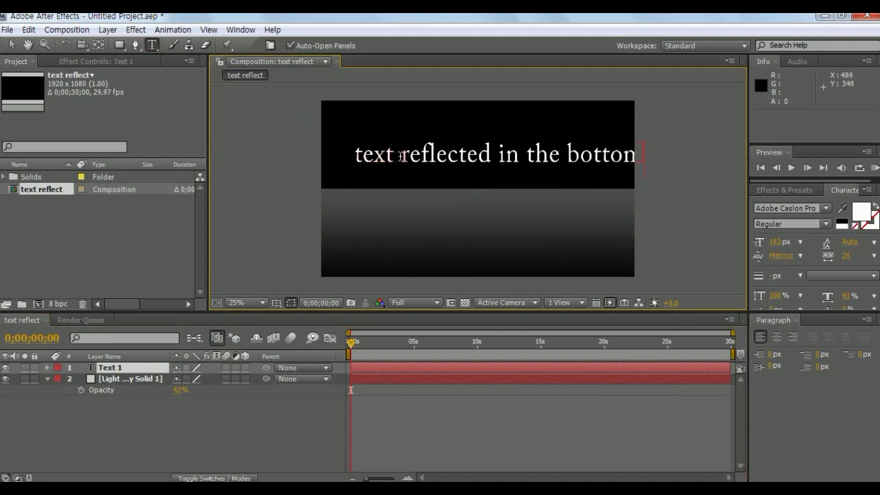
left_click_drag(401, 156, 280, 160)
key("BackSpace")
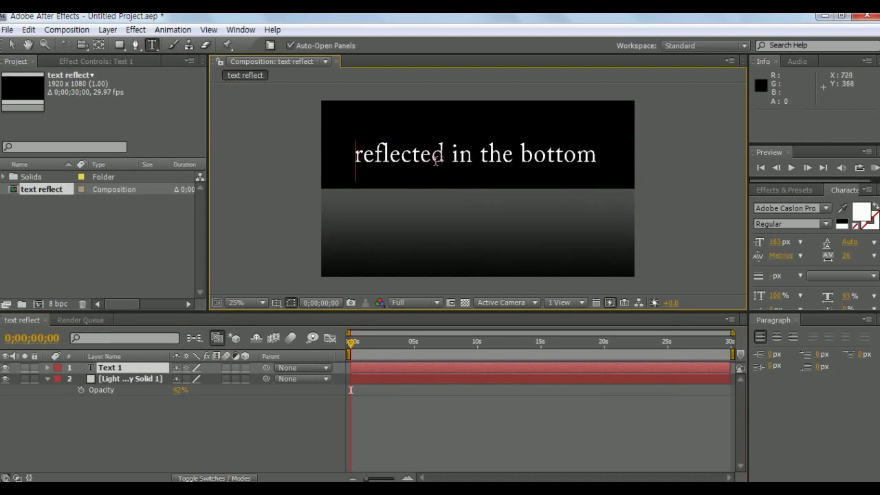
left_click_drag(423, 157, 727, 168)
key("BackSpace")
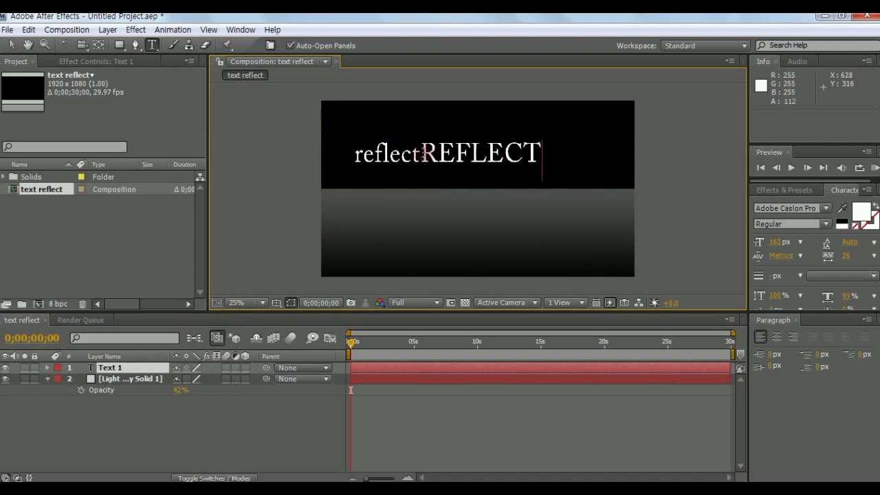
left_click_drag(424, 155, 291, 157)
key("BackSpace")
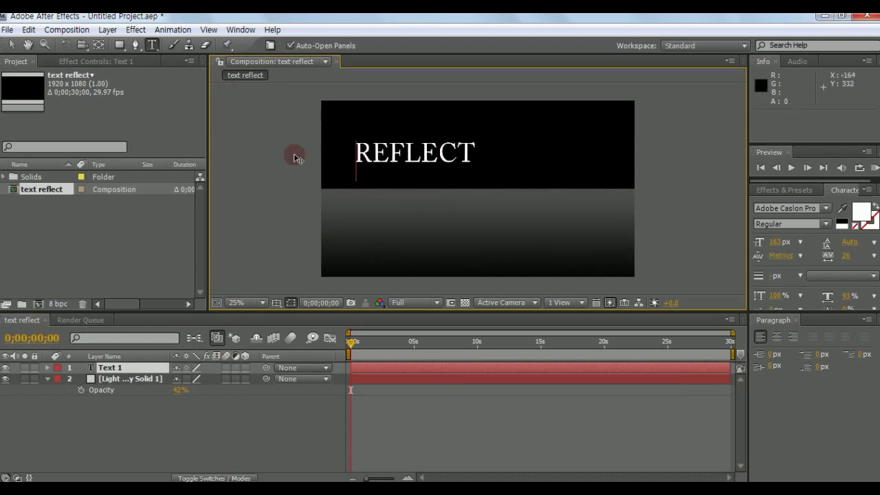
left_click(11, 45)
left_click_drag(444, 159, 505, 184)
Step: Set REFLECT's anchor point to 335, 0 and its position to 960, 540
key("a")
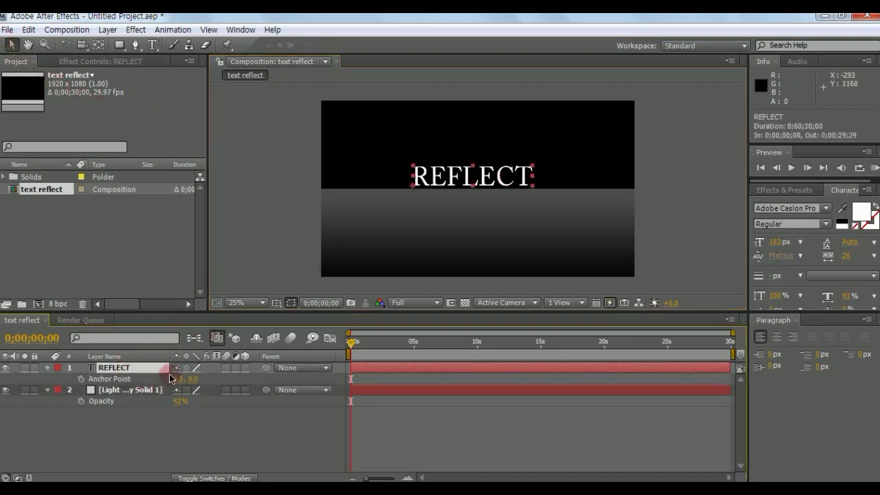
left_click_drag(178, 379, 412, 370)
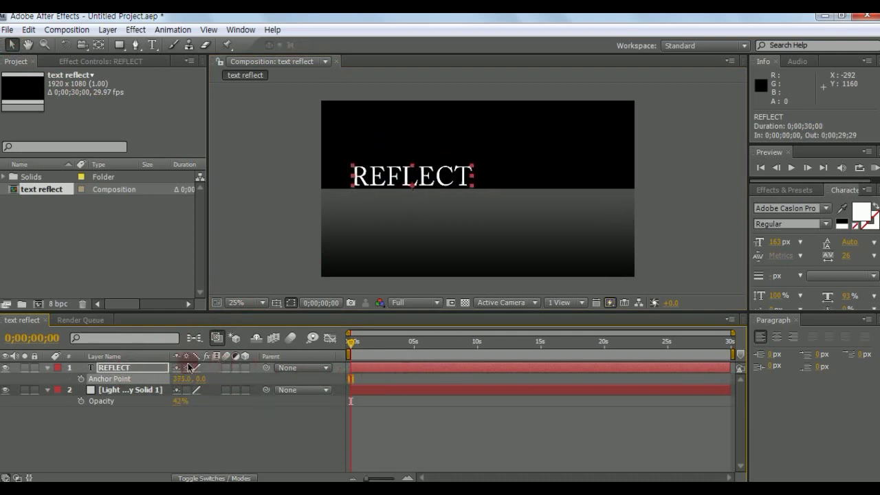
left_click(145, 367)
type("p")
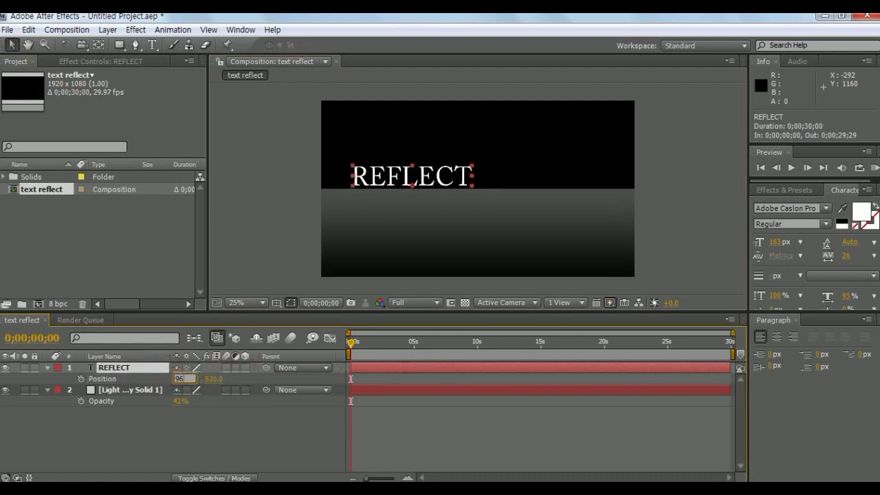
type("0")
key("Tab")
key("Return")
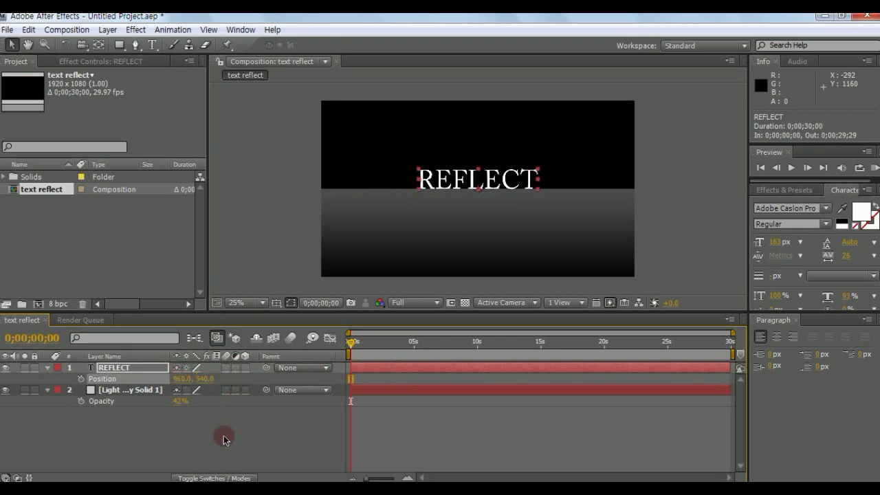
left_click(225, 438)
left_click(111, 369)
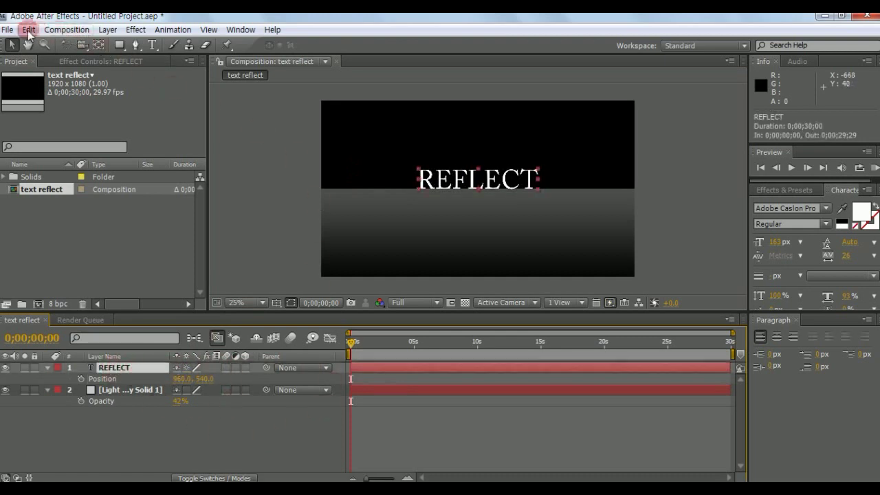
Step: Apply the Fade Up Characters preset to REFLECT and scrub to preview the letters
left_click(172, 29)
left_click(251, 59)
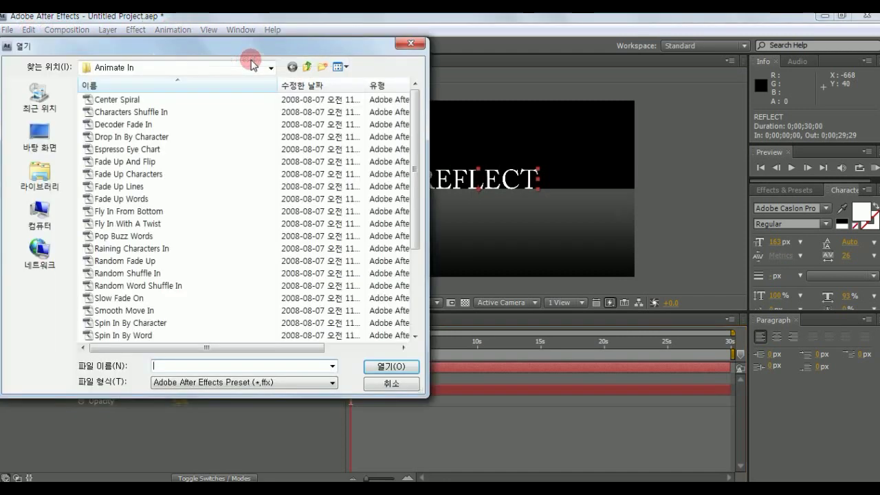
left_click(110, 176)
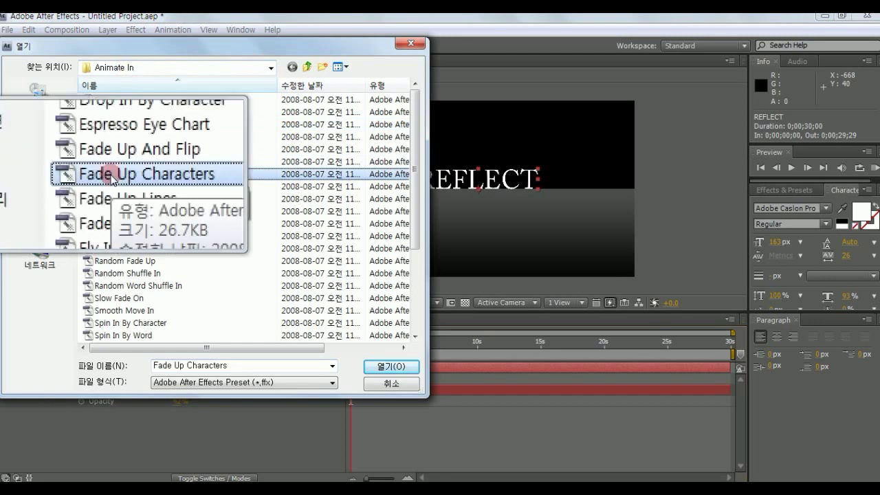
left_click(375, 367)
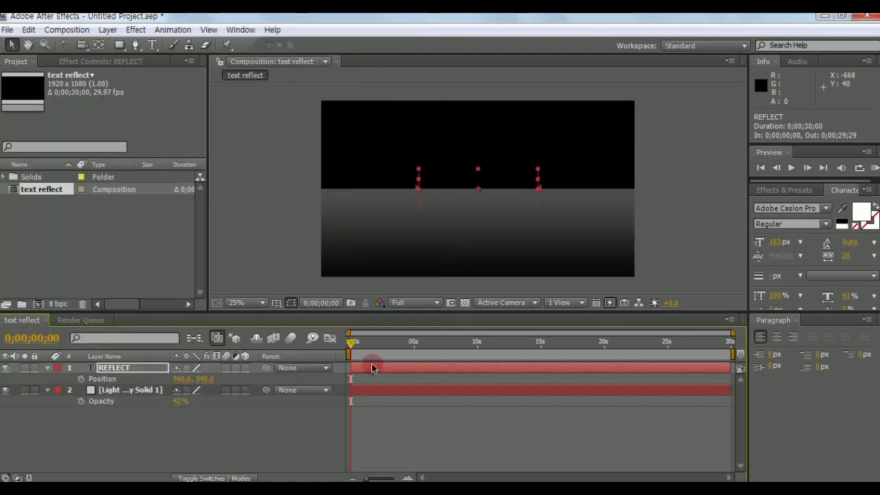
mouse_move(352, 342)
left_mouse_down()
mouse_move(393, 350)
mouse_move(371, 350)
left_mouse_up()
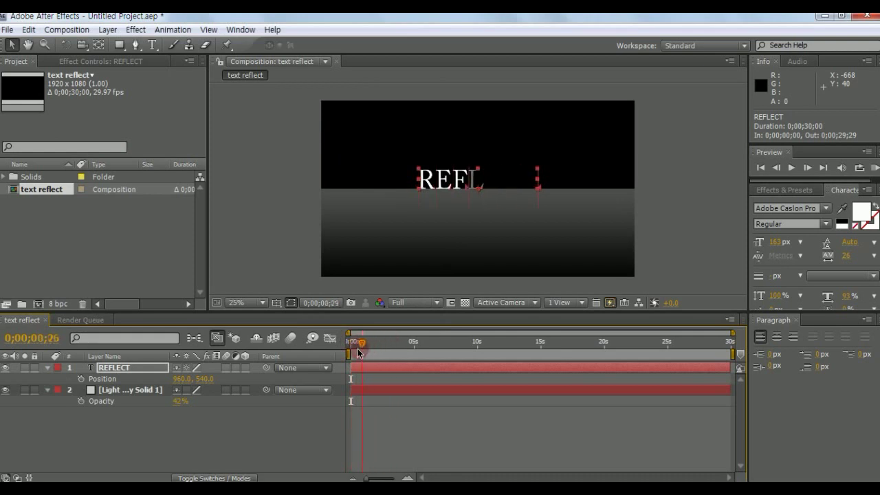
left_click(154, 391)
left_click(152, 426)
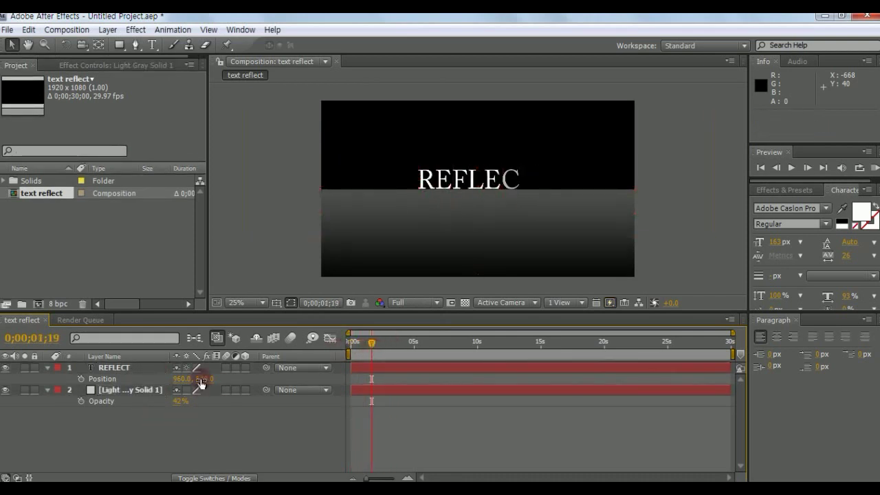
left_click(123, 367)
Step: Duplicate the REFLECT layer into a new REFLECT 2 layer
left_click(390, 342)
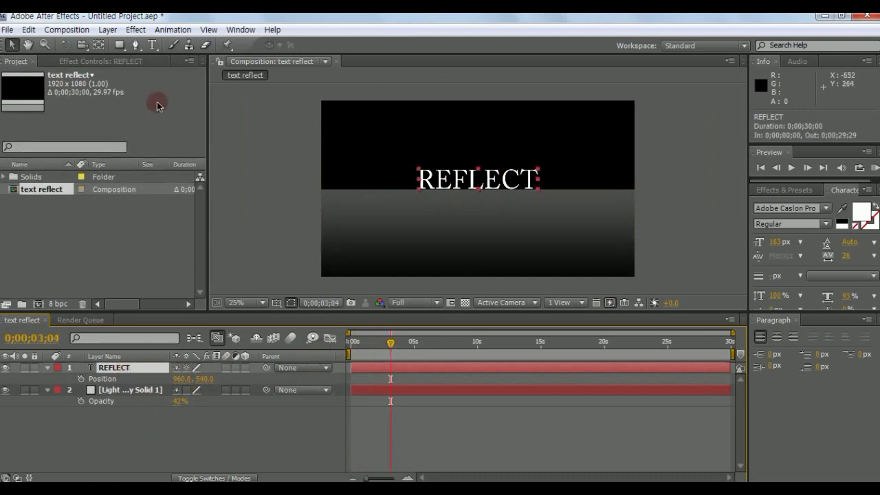
left_click(30, 30)
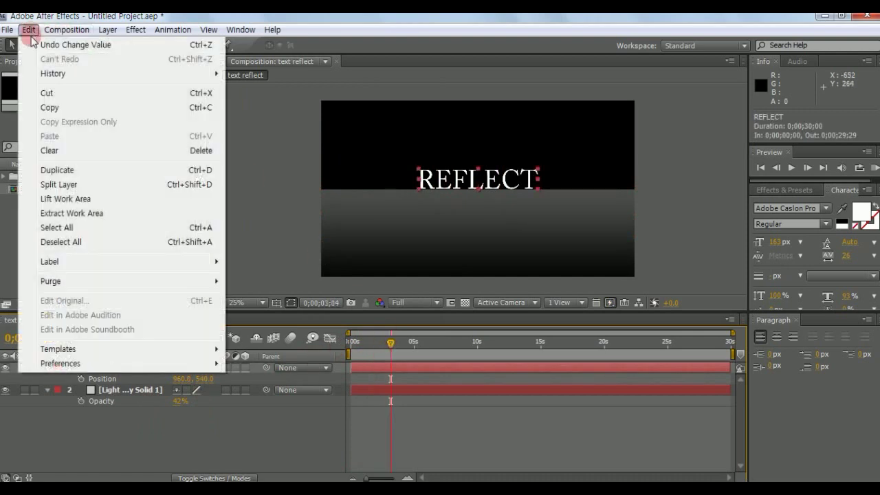
left_click(57, 170)
left_click_drag(60, 170, 141, 173)
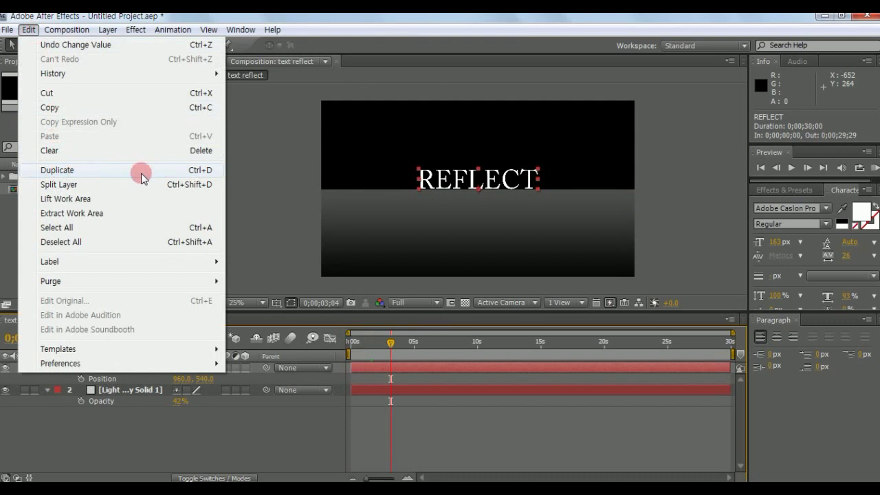
left_click(124, 378)
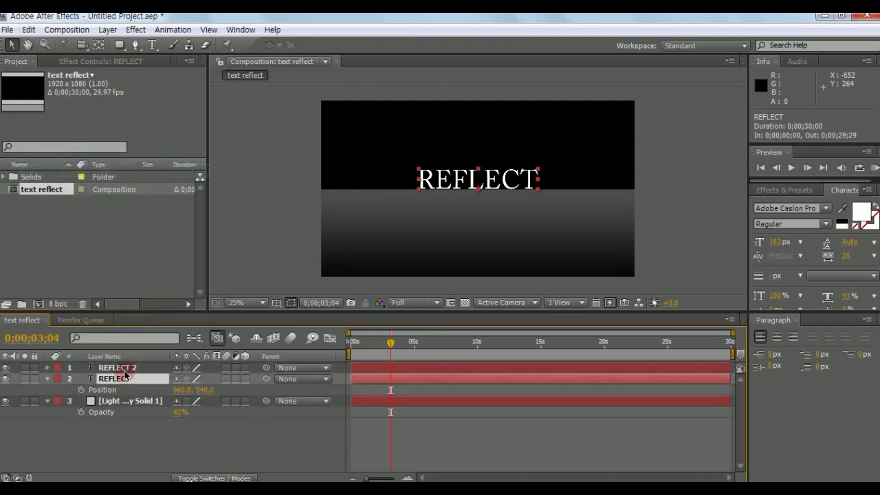
left_click(125, 369)
Step: Flip REFLECT 2 upside down with a scale of 100, -100%
key("s")
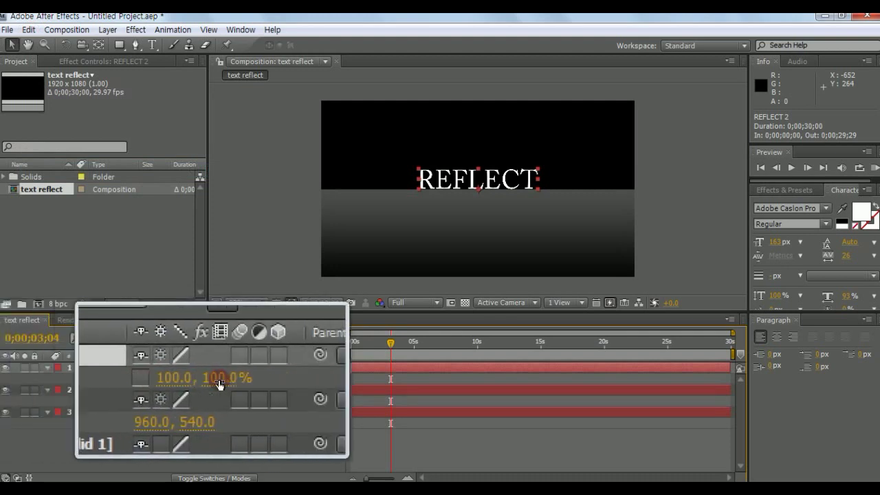
left_click(226, 379)
type("-")
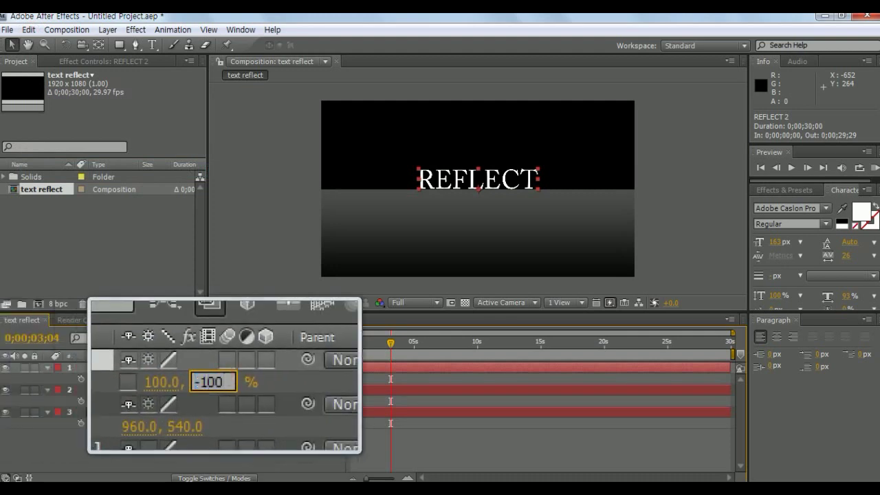
left_click(224, 381)
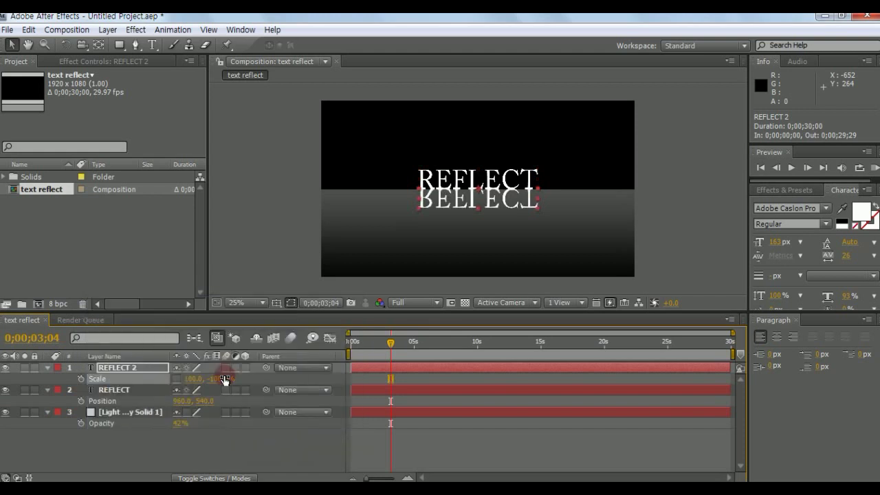
left_click(338, 239)
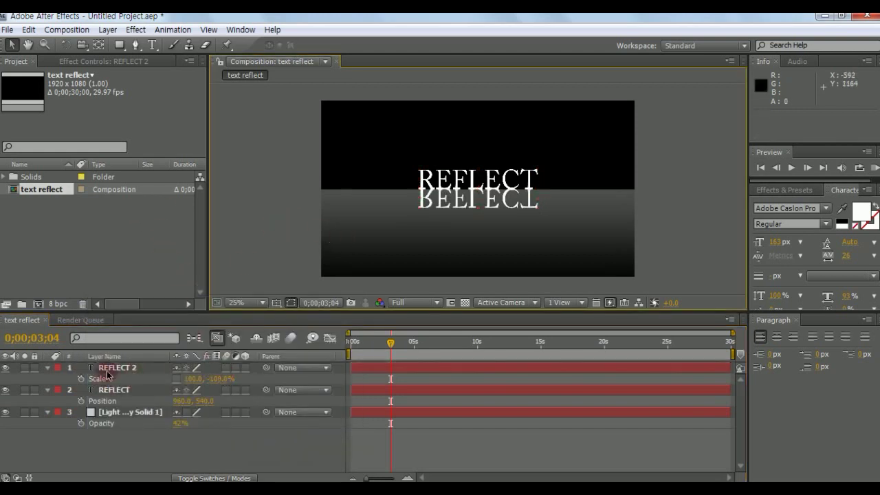
left_click(107, 368)
left_click(225, 222)
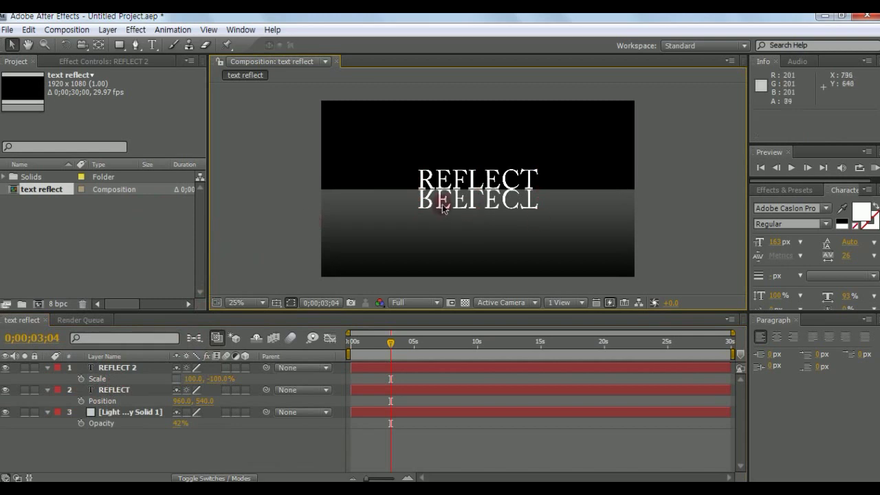
left_click(107, 368)
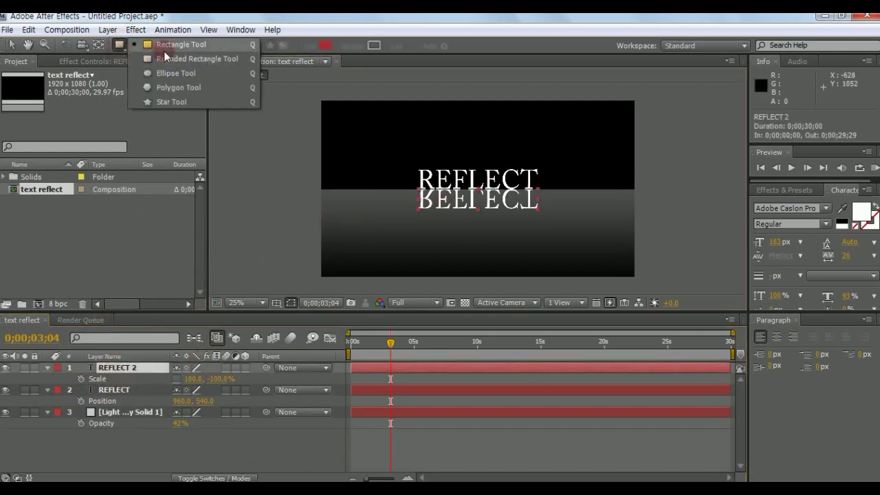
Step: Draw a rectangular mask over the top of REFLECT 2
left_click_drag(125, 52, 167, 52)
left_click(276, 124)
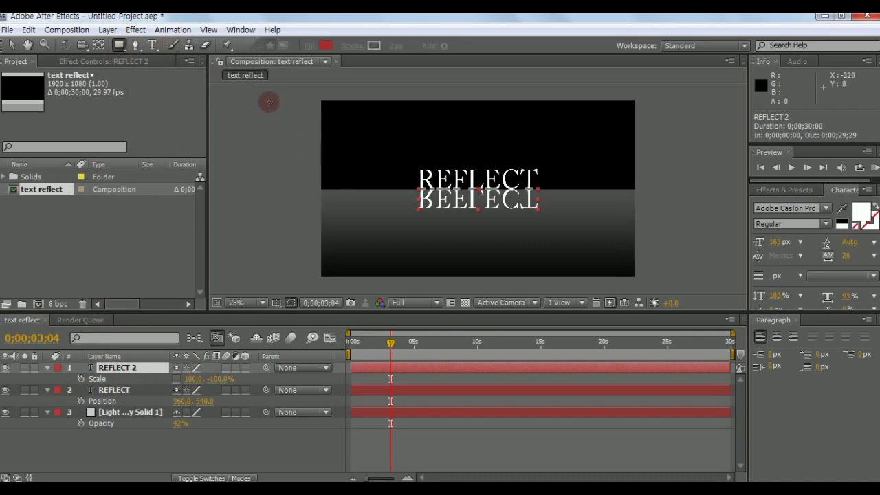
left_click_drag(269, 102, 698, 203)
left_click(137, 369)
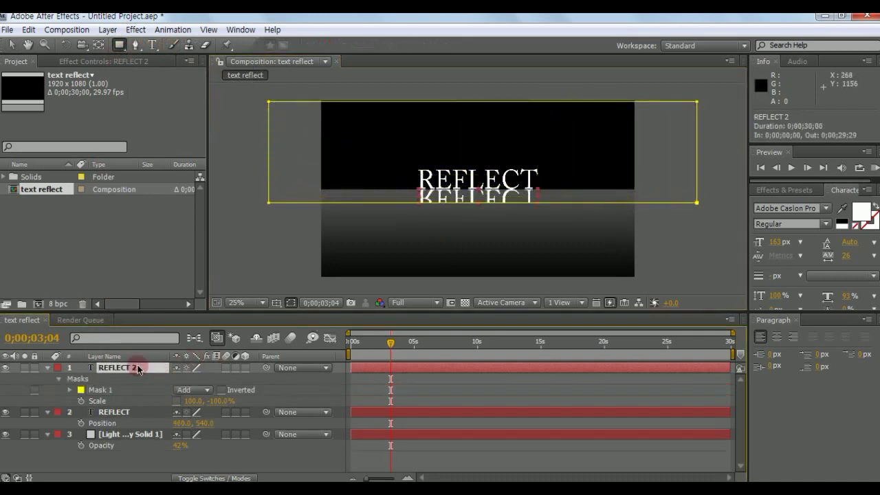
Step: Feather REFLECT 2's Mask 1 by 80 pixels
key("f")
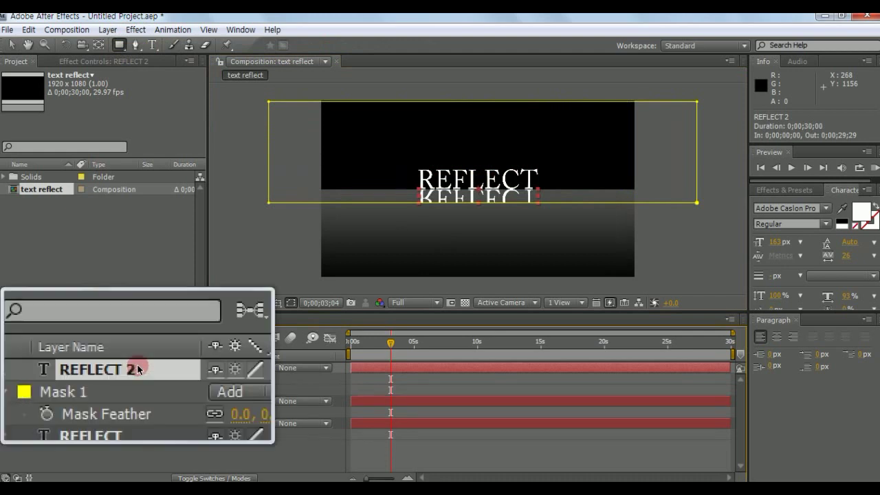
left_click(127, 389)
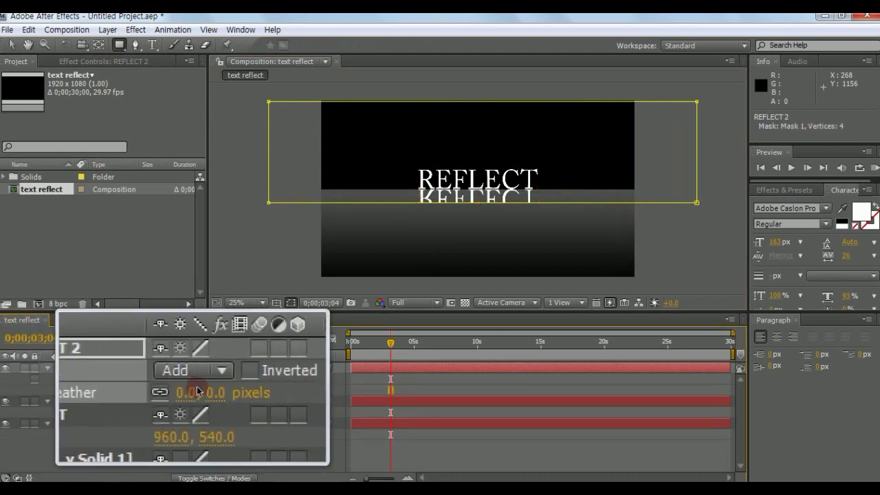
left_click(186, 388)
type("80")
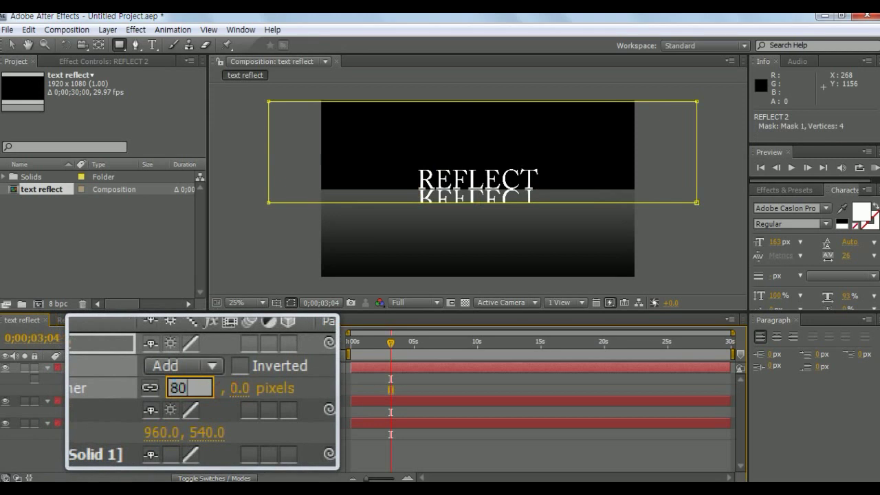
key("Return")
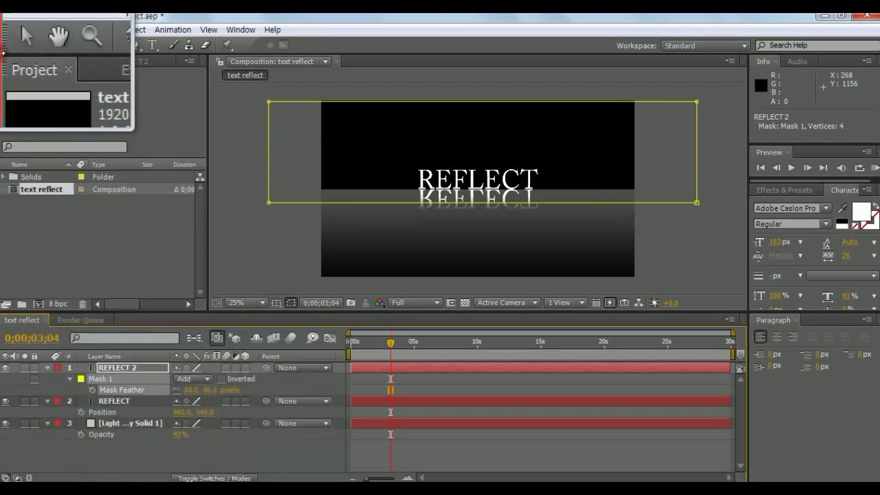
Step: Stretch the reflection mask's top edge up and nudge the whole mask slightly higher
left_click(300, 115)
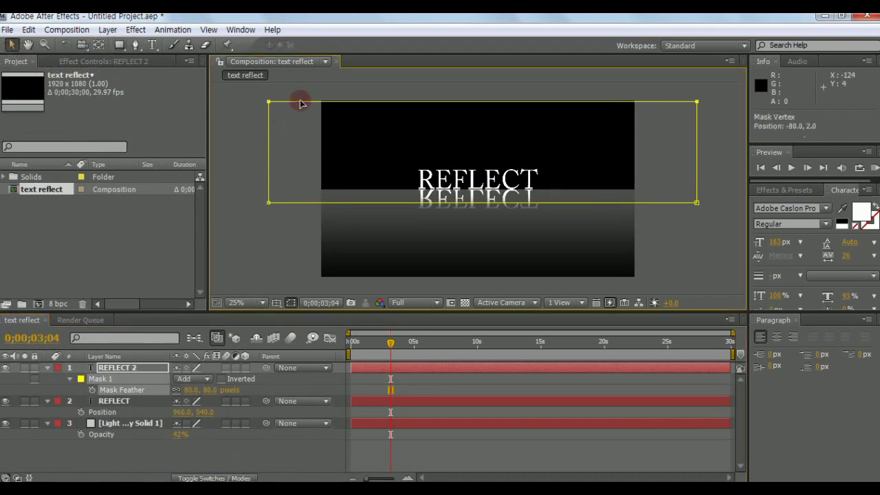
left_click_drag(301, 104, 301, 95)
left_click(114, 372)
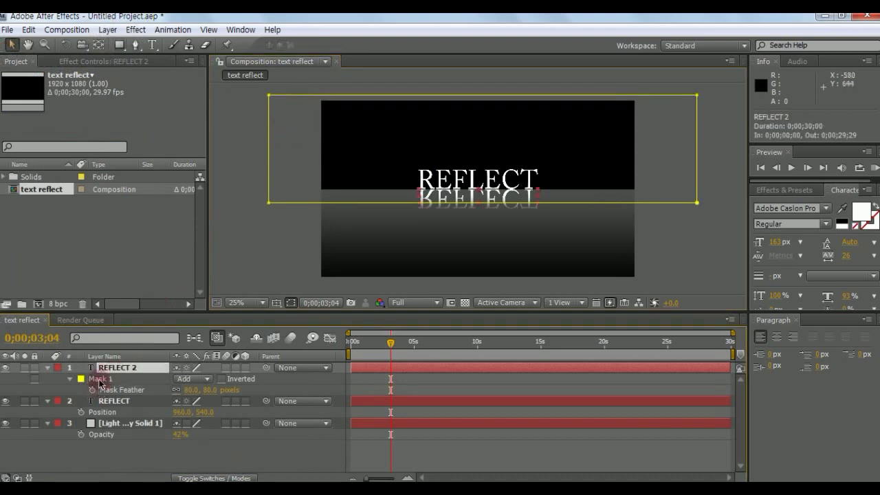
left_click(449, 247)
left_click_drag(467, 207, 467, 200)
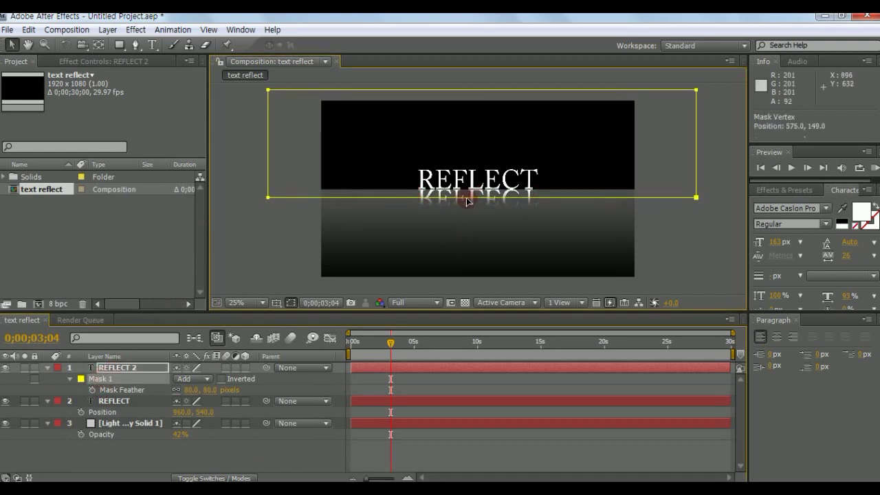
Step: Lower REFLECT 2's opacity to 59% and scrub through the animation
left_click(126, 370)
key("alt+shift+t")
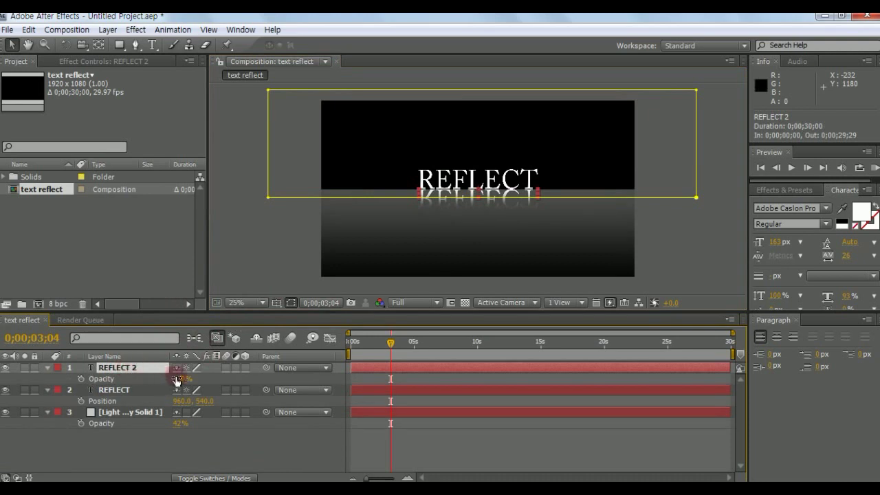
left_click_drag(150, 375, 147, 375)
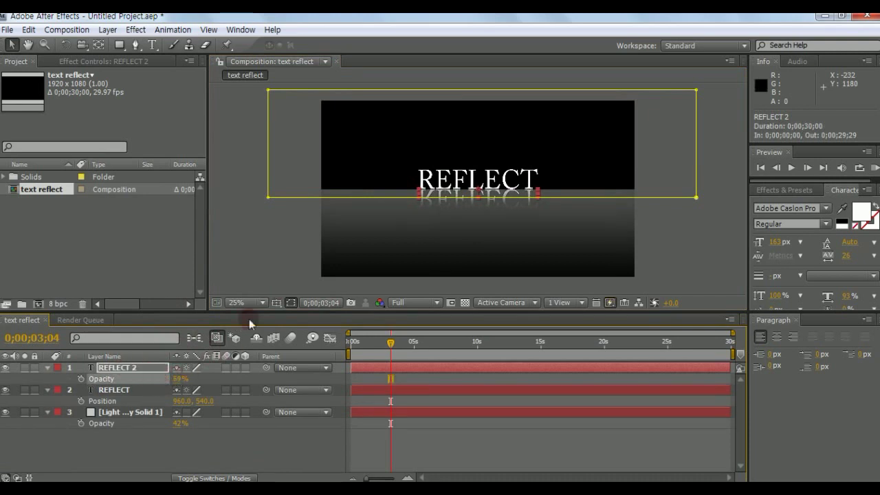
left_click(264, 262)
left_click_drag(390, 345, 348, 344)
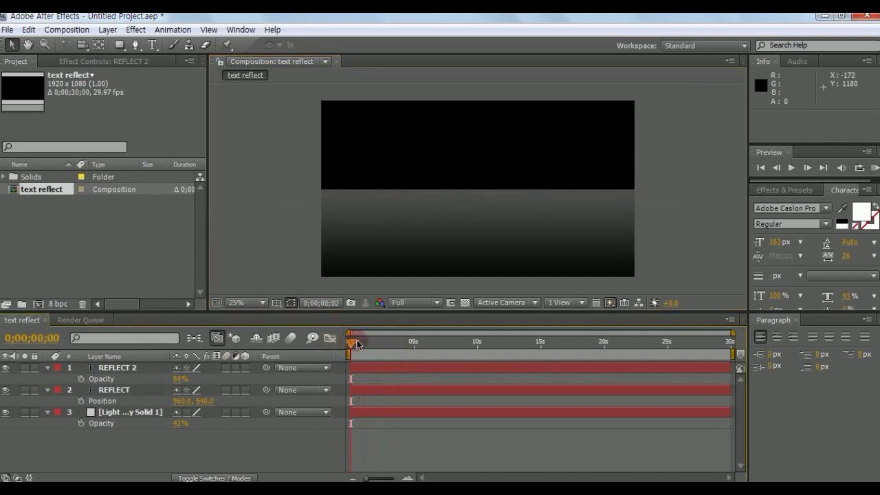
key("equal")
Step: Parent REFLECT 2 to REFLECT and make both text layers 3D
left_click(137, 368)
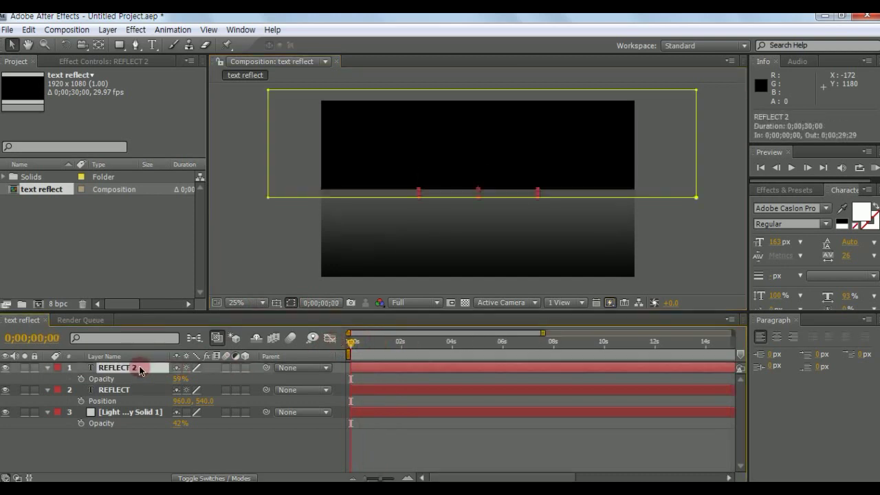
left_click_drag(267, 368, 125, 392)
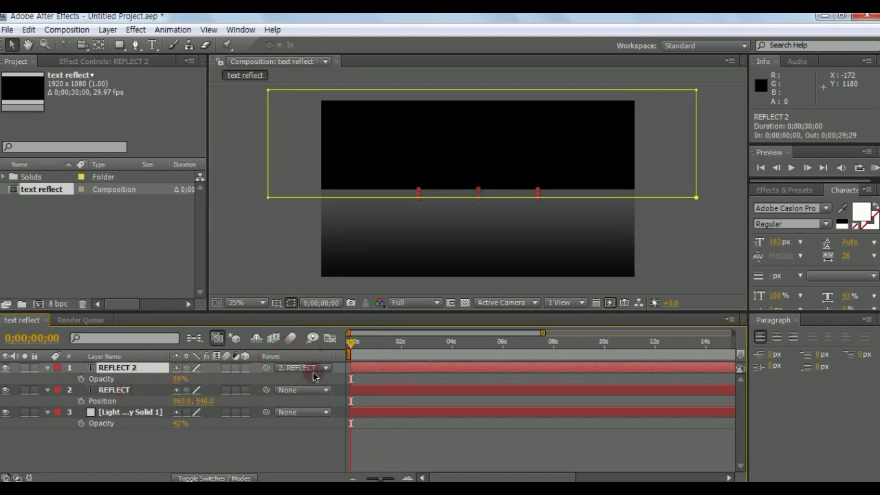
left_click(246, 368)
left_click(246, 434)
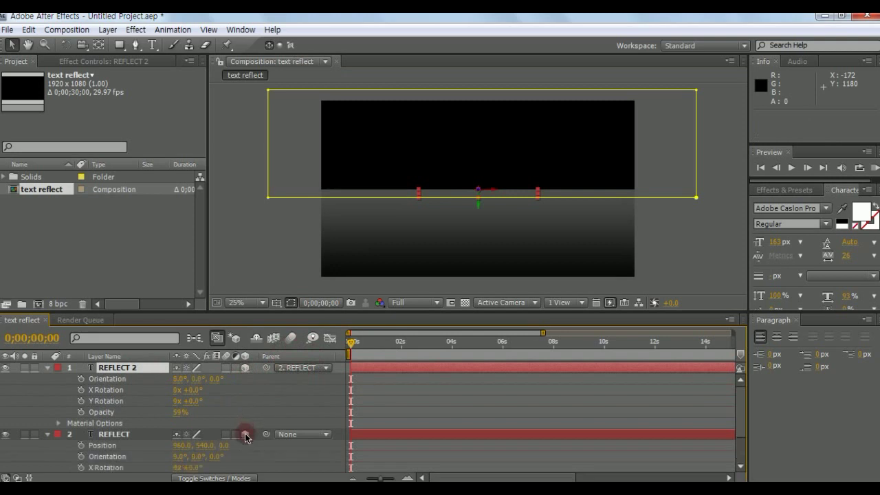
left_click(48, 368)
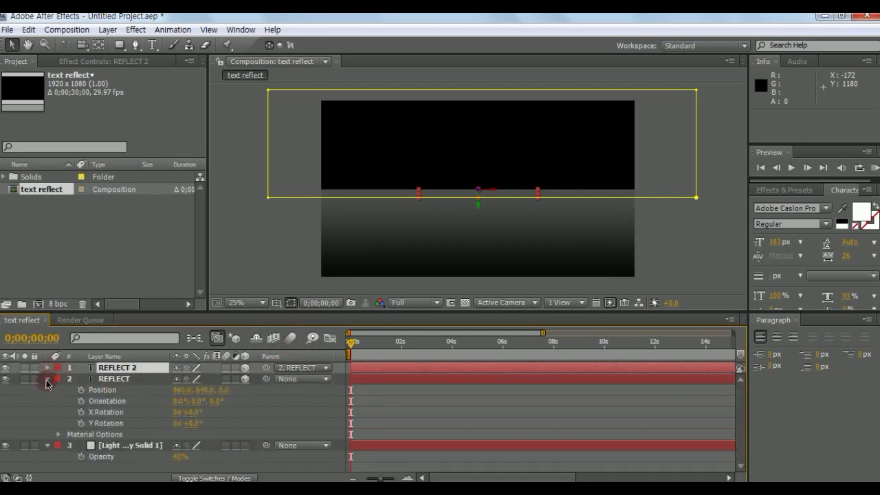
left_click(48, 379)
left_click(113, 379)
key("p")
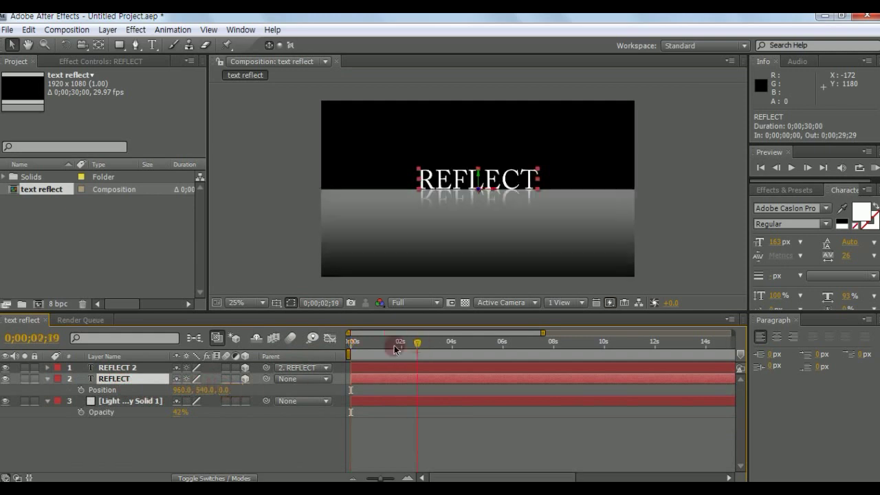
Step: Keyframe REFLECT's Z position at 600 at the start and 0 near 3 seconds
left_click_drag(392, 342, 417, 341)
left_click_drag(218, 390, 213, 390)
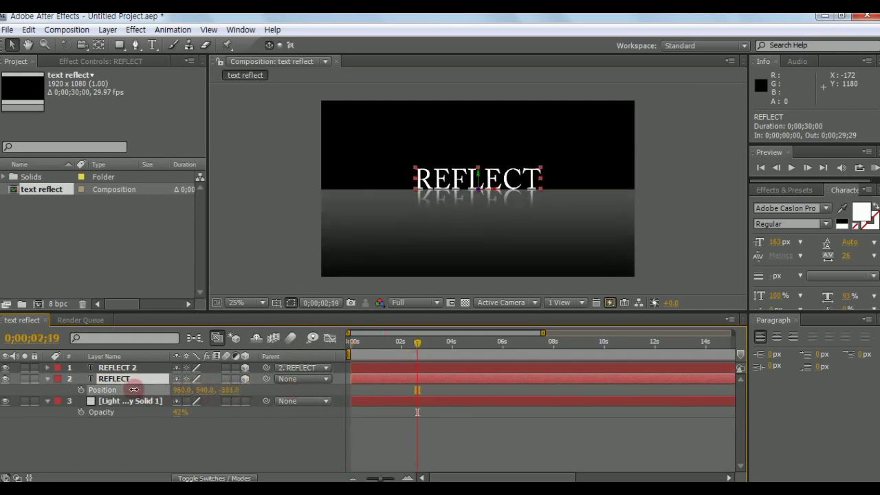
key("Home")
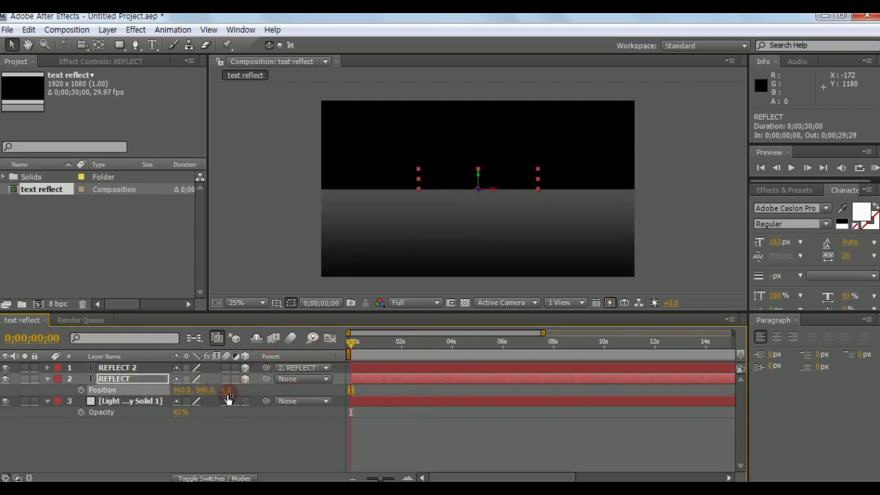
type("600")
key("Return")
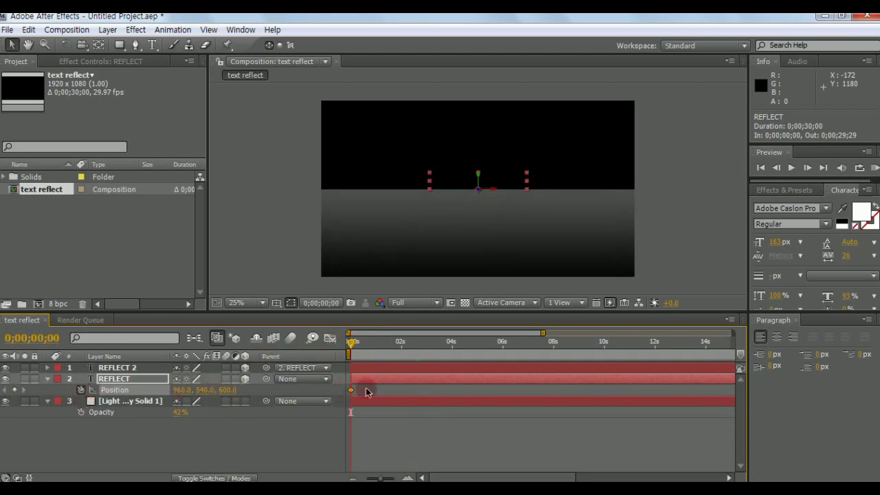
left_click_drag(425, 348, 425, 348)
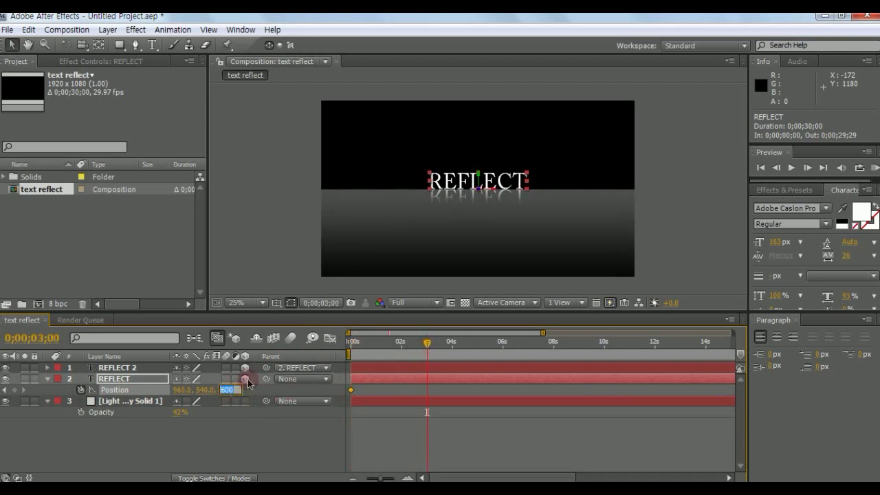
type("0")
key("Return")
Step: Add a Z position keyframe of -2900 at about 3;15, then scrub back through the fly-in
left_click(442, 343)
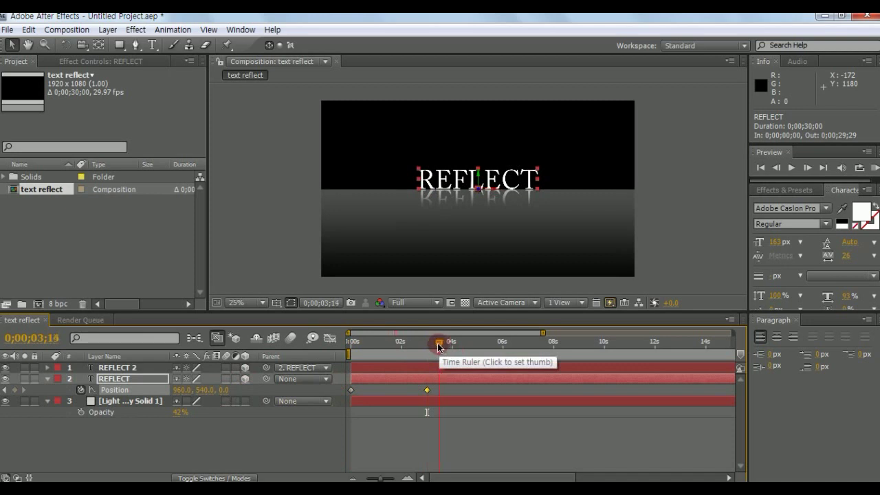
left_click_drag(438, 346, 442, 346)
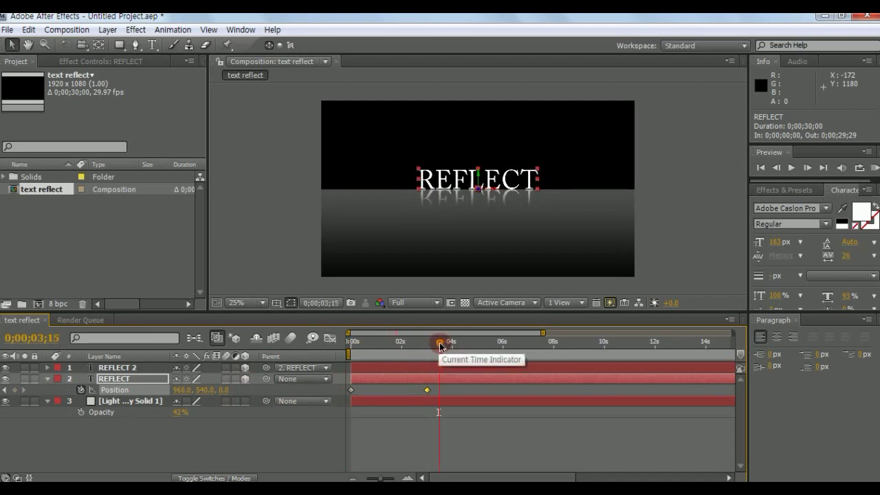
left_click(302, 394)
type("-2900")
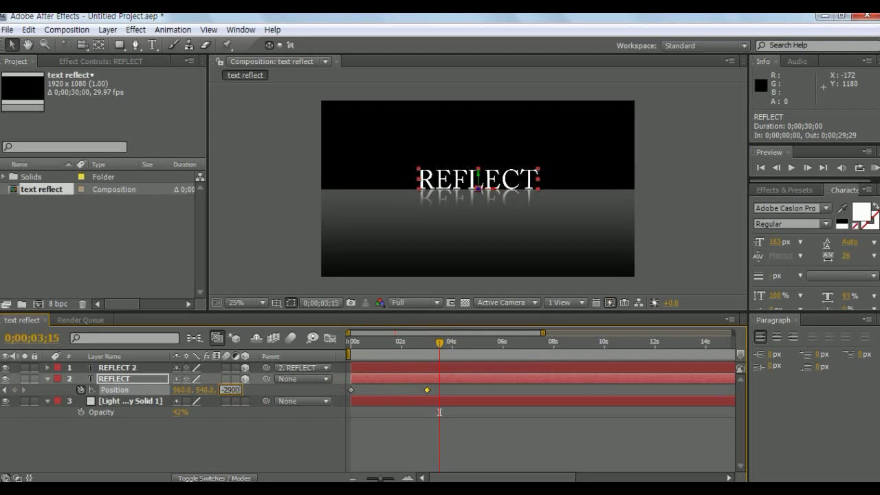
key("Return")
left_click(427, 417)
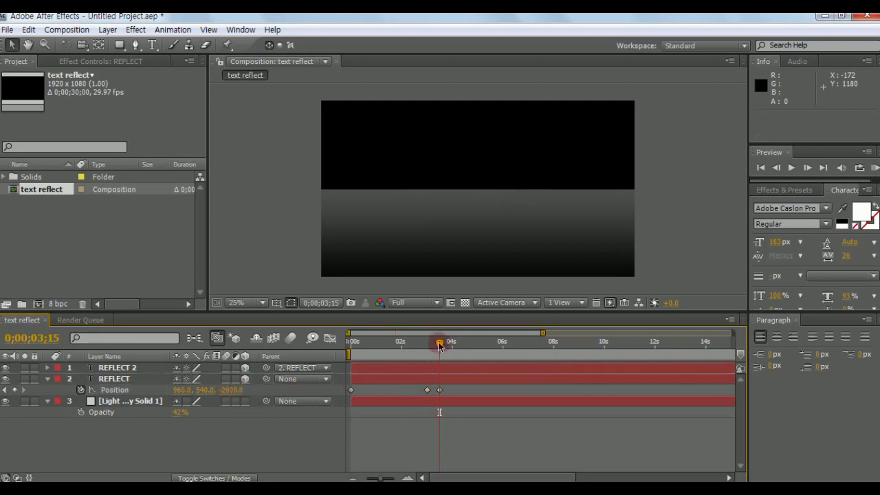
mouse_move(439, 344)
left_mouse_down()
mouse_move(352, 344)
mouse_move(434, 342)
left_mouse_up()
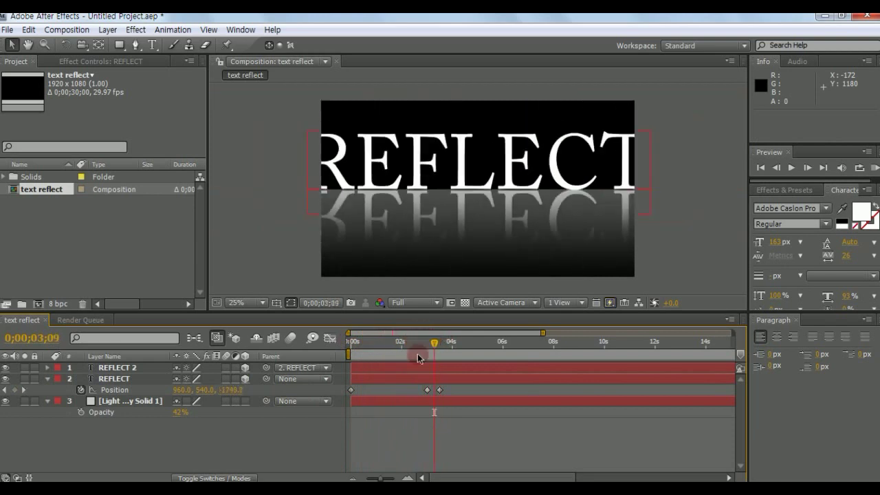
Step: Enable layer and composition motion blur, set preview resolution to Quarter, and play the fly-in
left_click(227, 379)
left_click(291, 339)
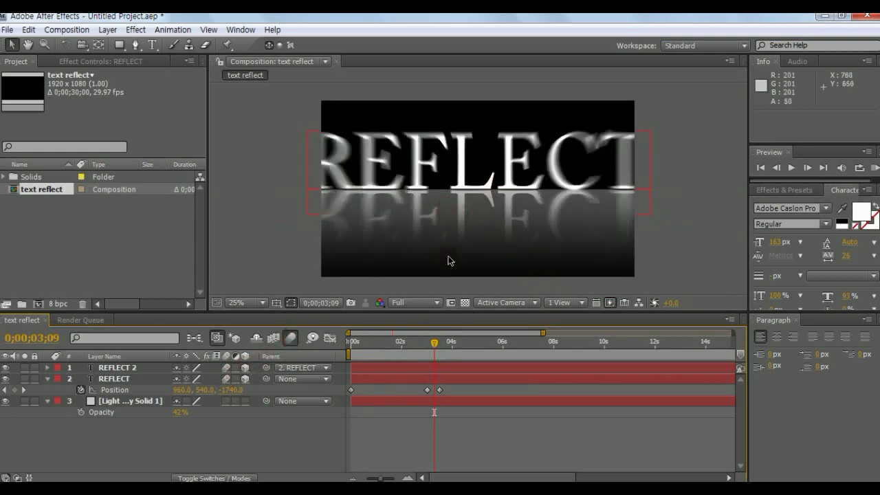
left_click_drag(434, 342, 333, 349)
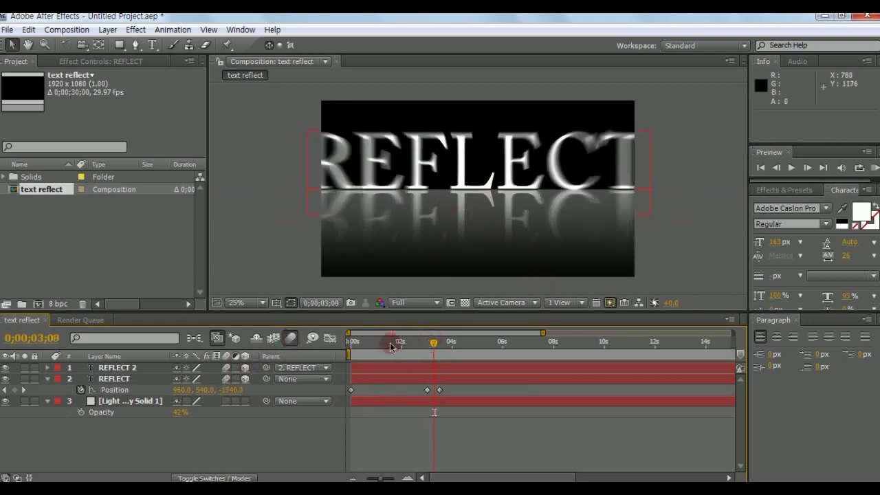
left_click(405, 303)
left_click(411, 380)
key("space")
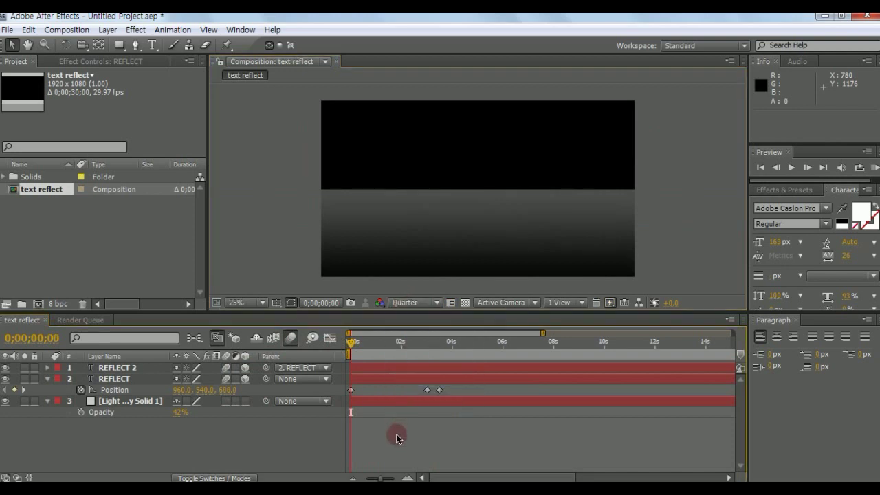